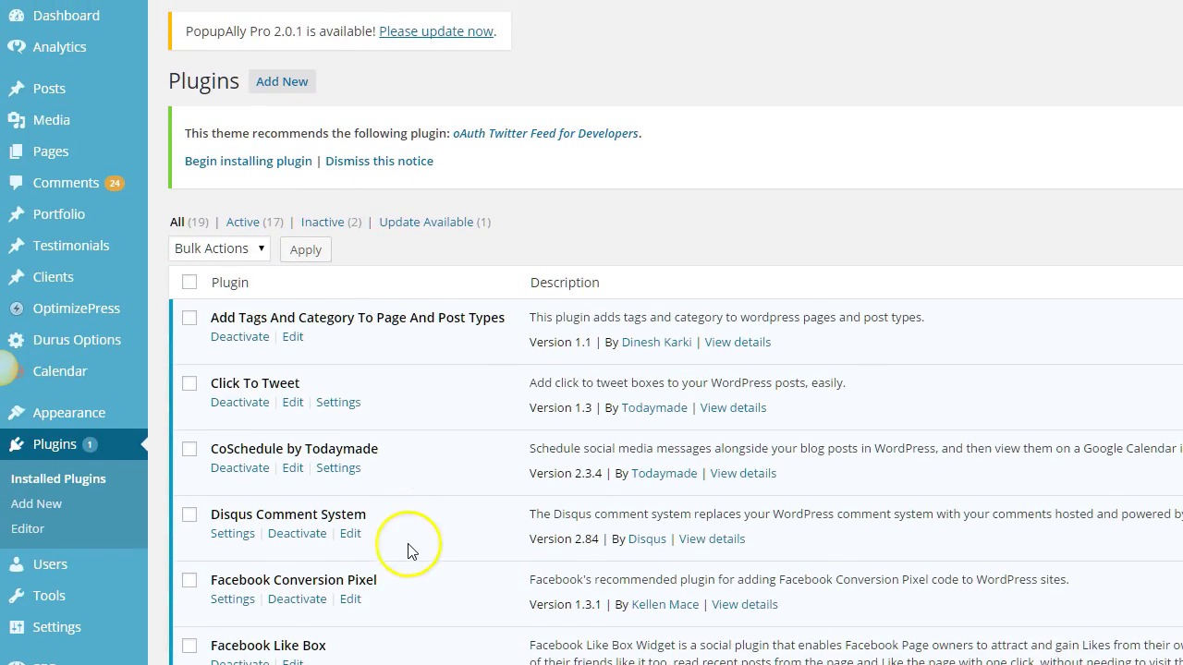
- Search Add New plugins for 'Facebook Like', showing the Facebook Like Box Widget as already installed
scroll(441, 484, "down", 1)
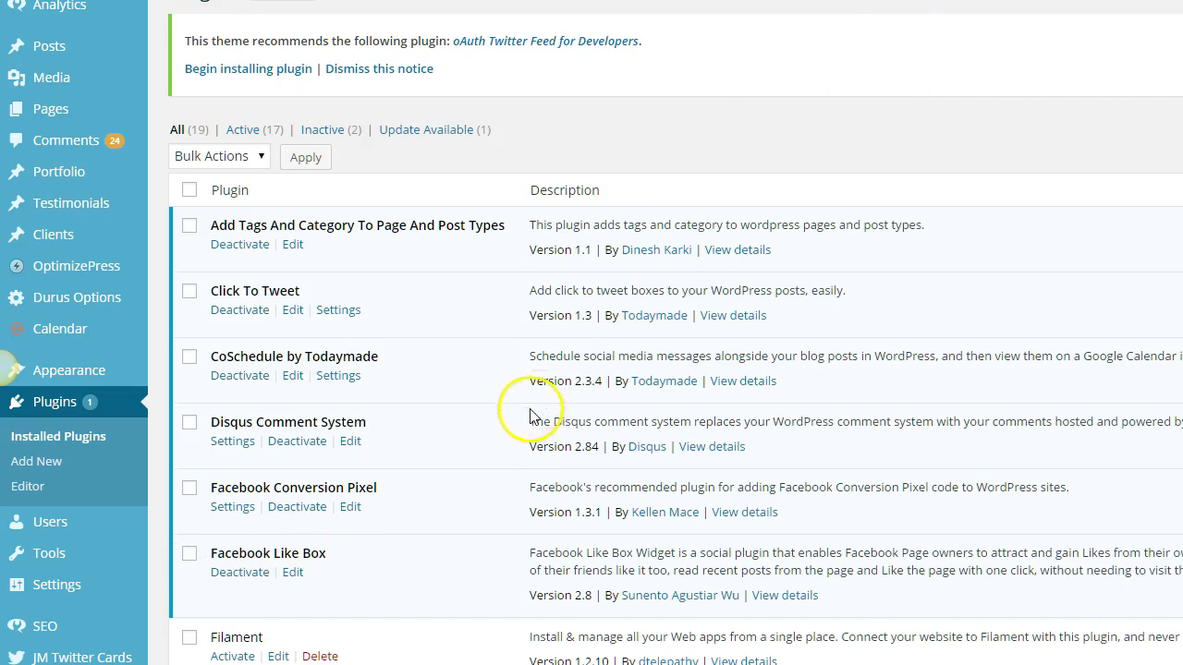
scroll(481, 416, "up", 2)
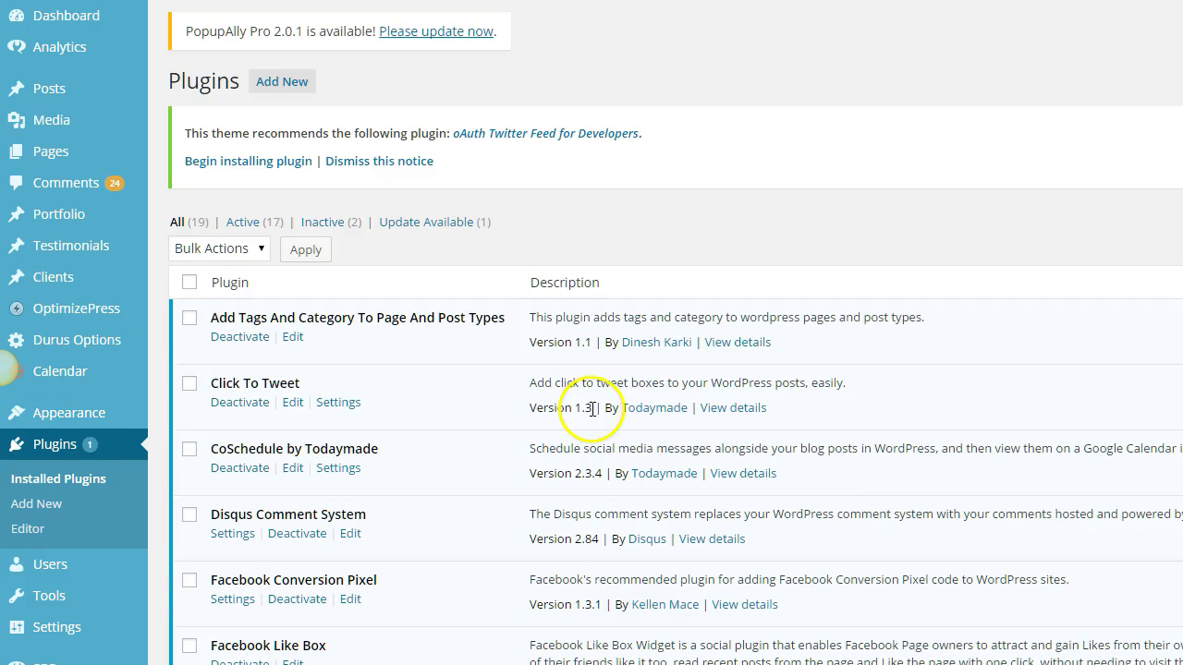
left_click(263, 85)
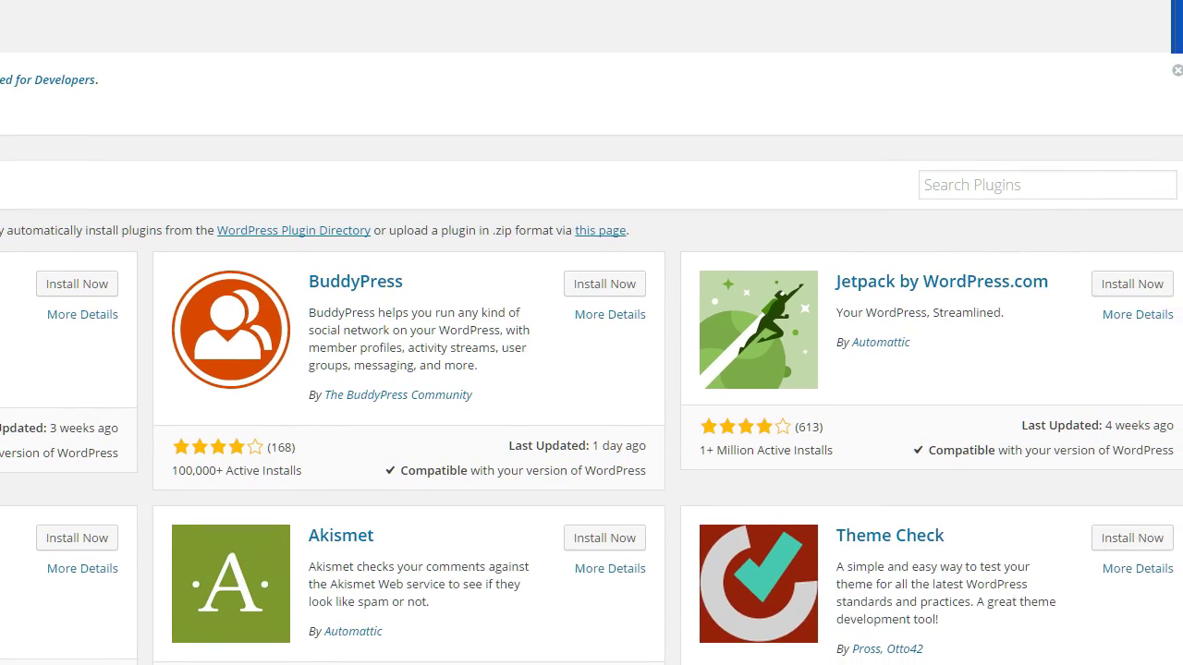
left_click(1080, 186)
type("Fa")
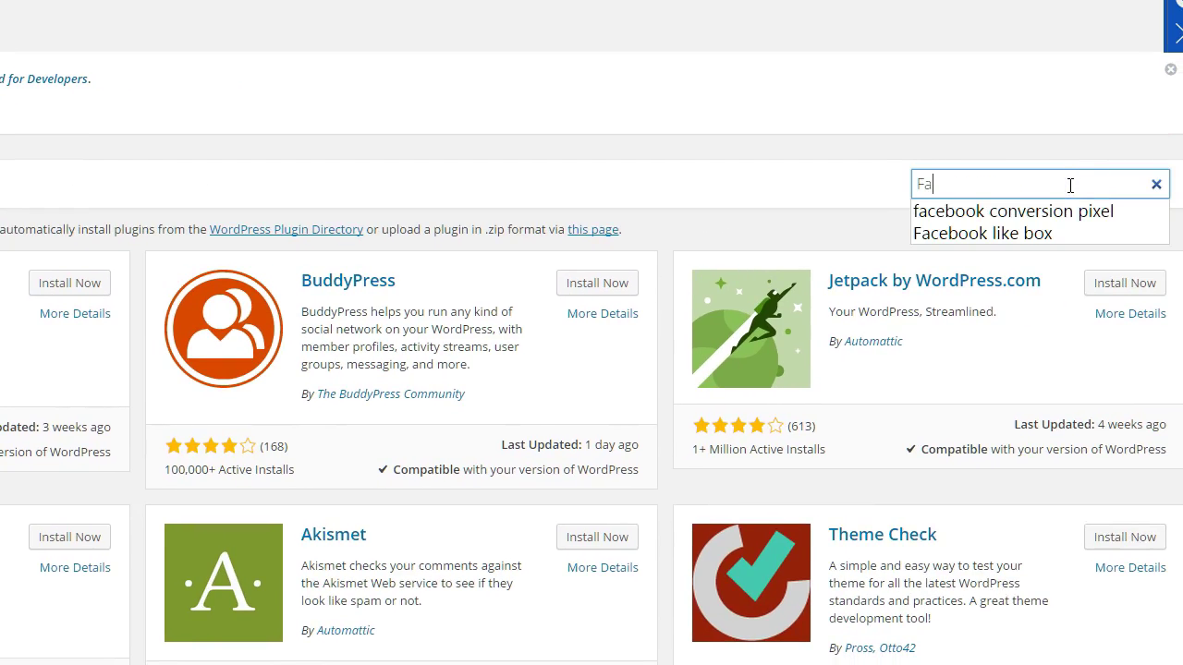
type("cebook Like Box")
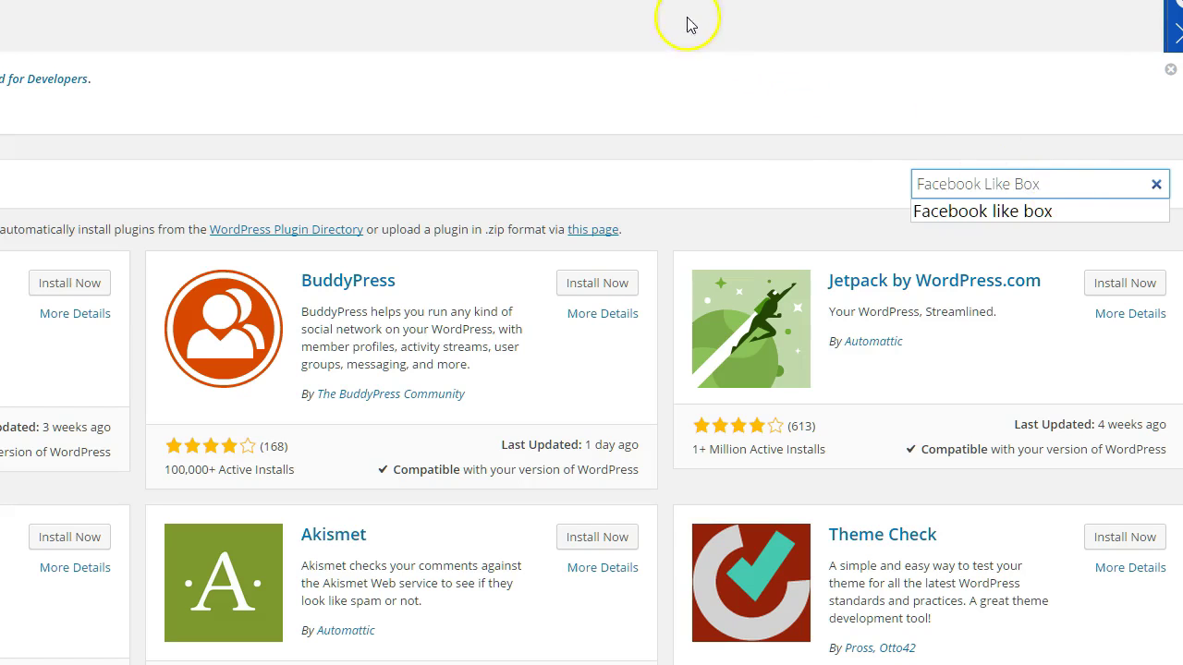
key("Return")
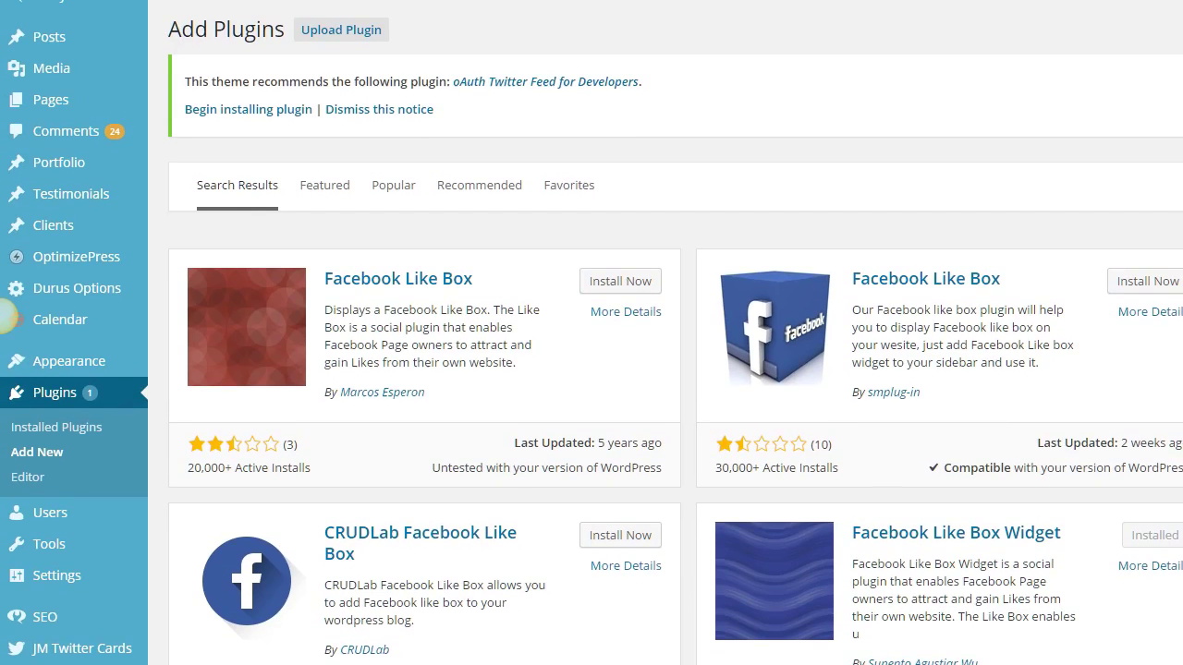
mouse_move(72, 370)
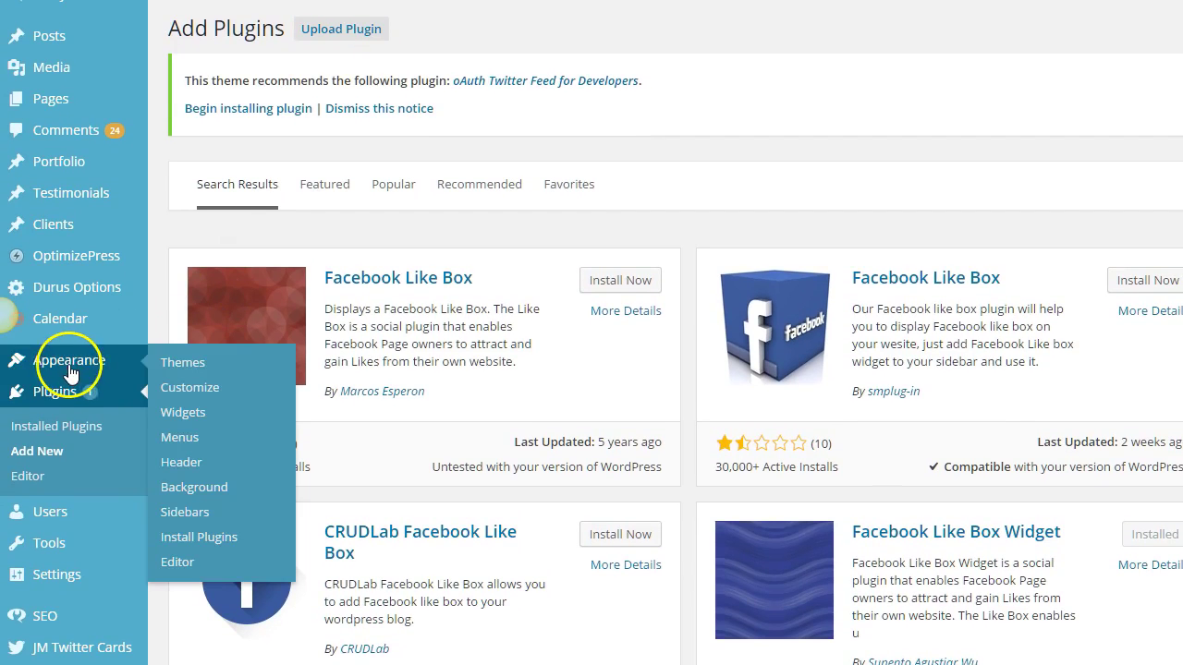
- On the Widgets page, drag a Facebook Like Box Widget from Available Widgets into the Blog Sidebar
left_click(185, 416)
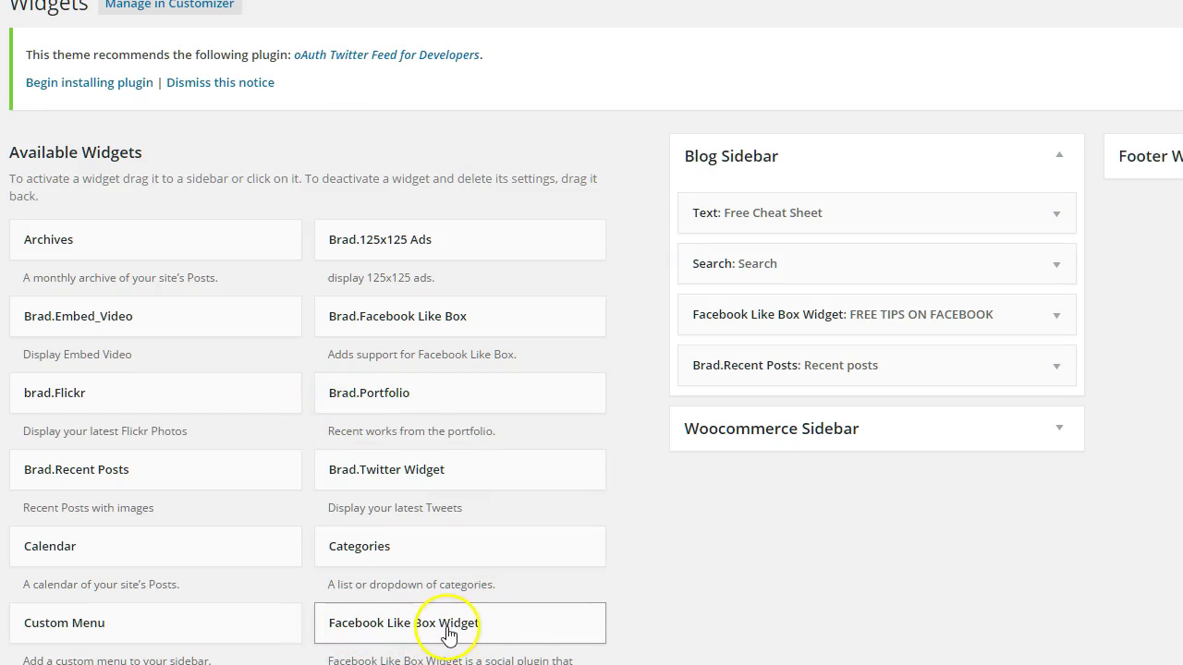
left_click_drag(423, 628, 808, 356)
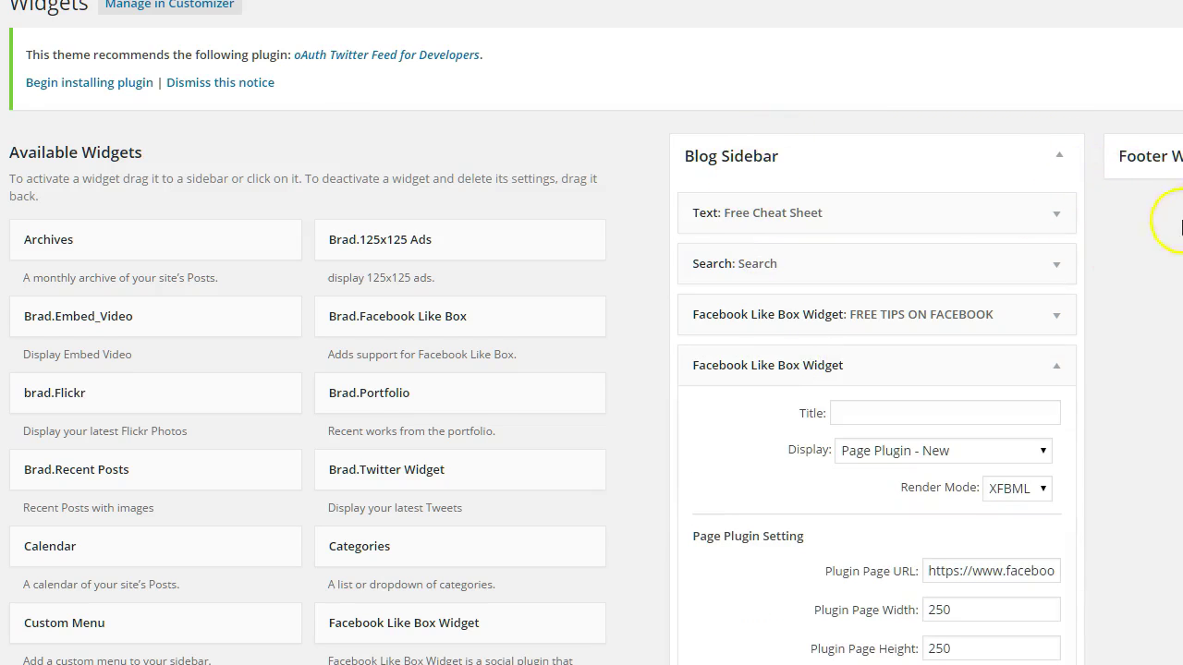
scroll(913, 320, "down", 3)
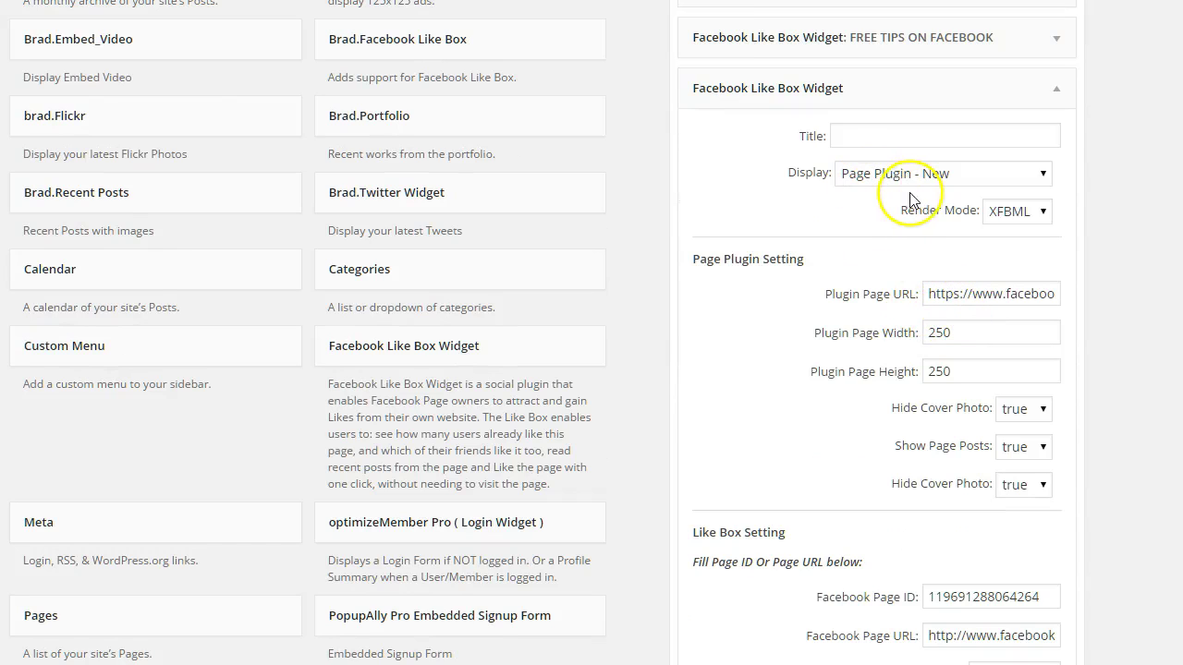
- Replace the page name at the end of the widget's Plugin Page URL with the blogger's Facebook handle
left_click(856, 228)
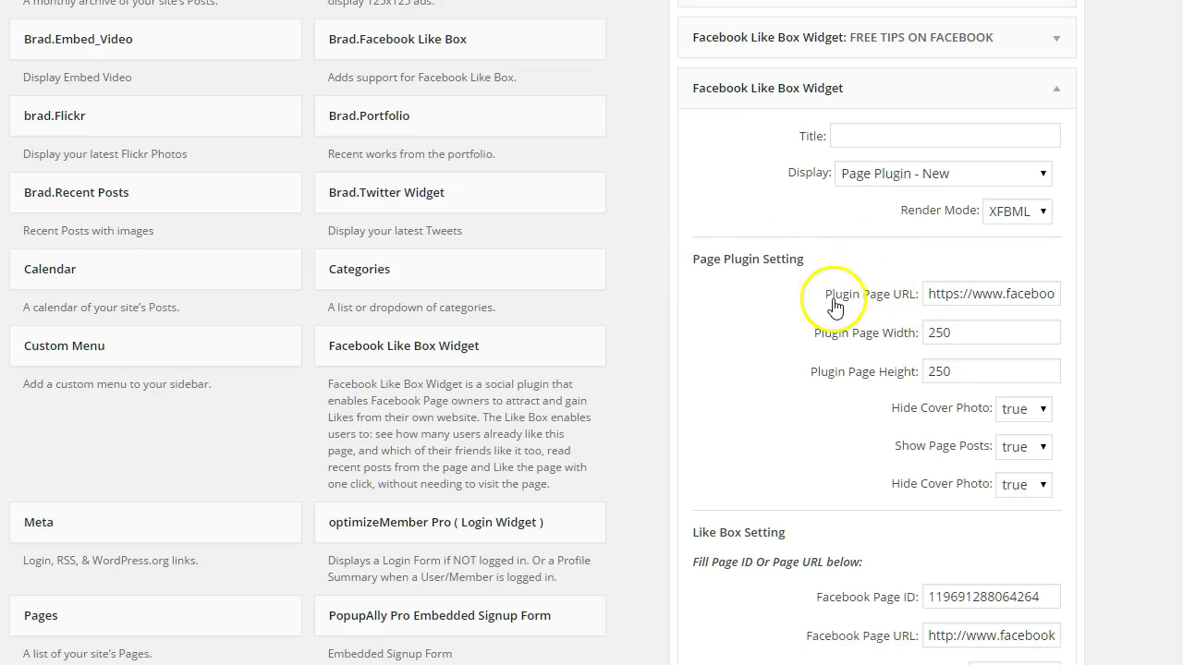
left_click(931, 293)
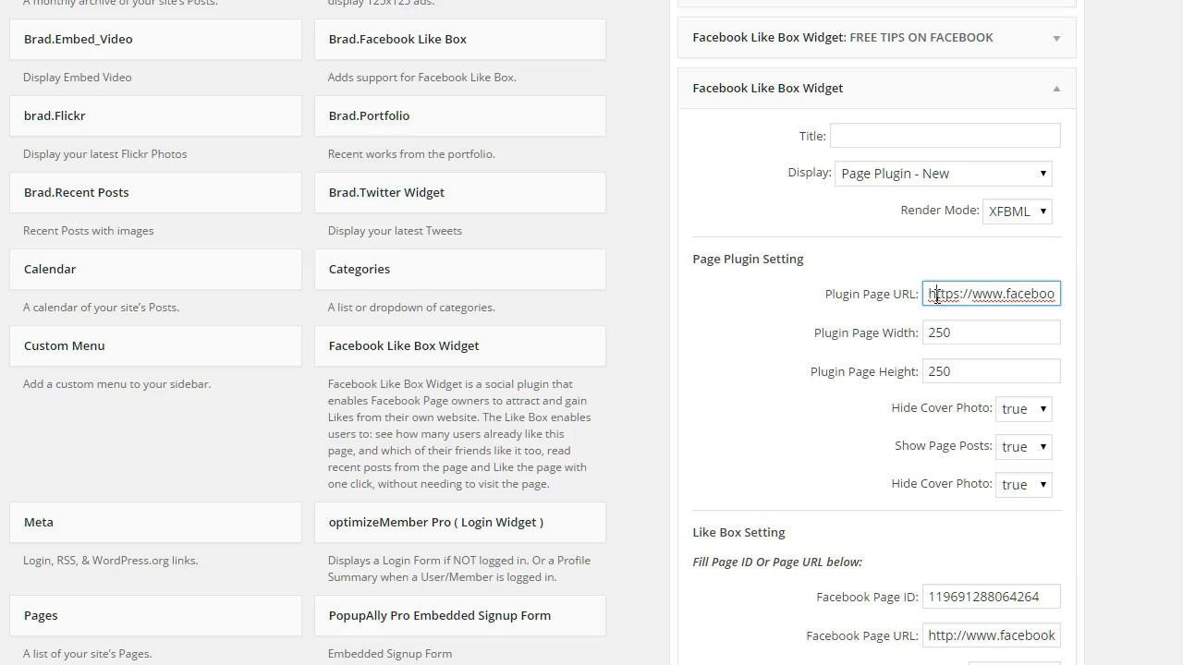
key("Right")
key("Right")
key("Right")
key("Right")
key("Right")
key("Right")
key("Right")
key("Right")
key("Right")
key("Right")
key("Right")
key("Right")
key("Right")
key("Right")
key("Right")
key("Right")
key("Right")
key("Right")
key("Right")
key("Right")
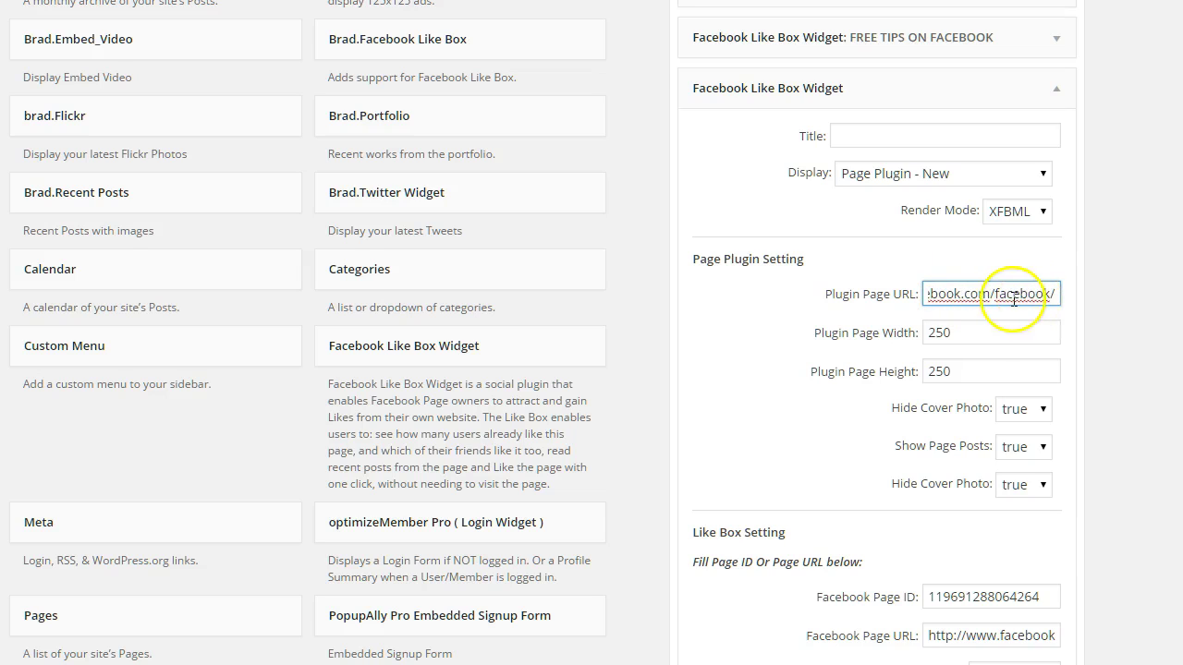
key("BackSpace")
key("BackSpace")
key("BackSpace")
key("BackSpace")
key("BackSpace")
key("BackSpace")
key("BackSpace")
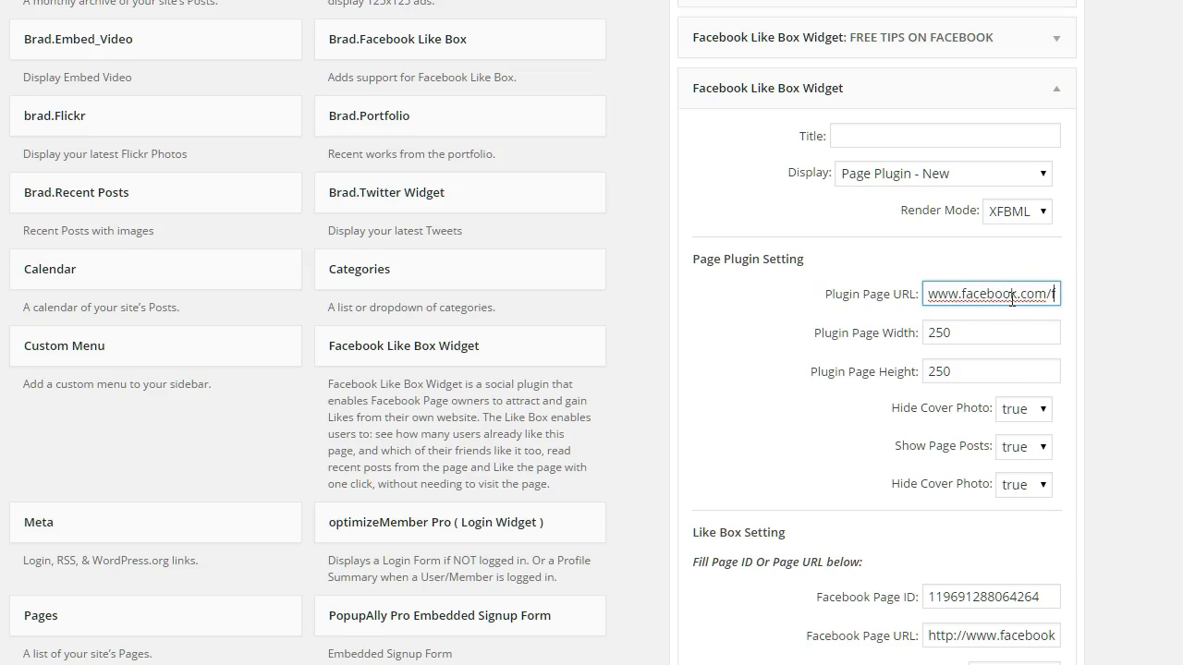
type("kim")
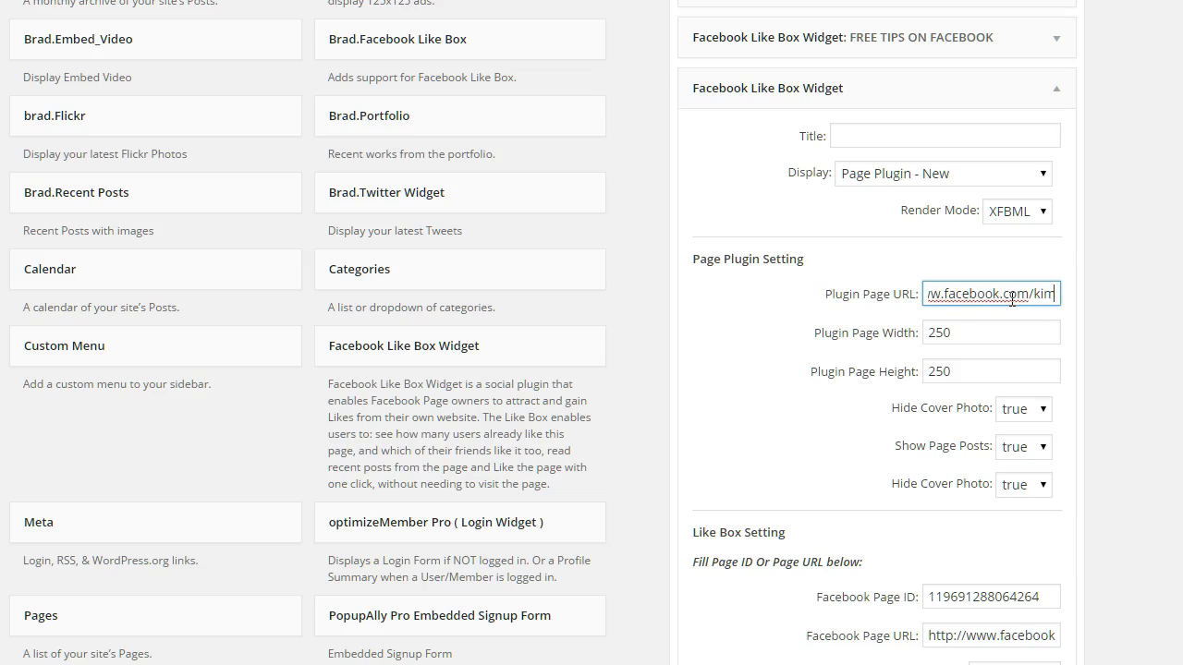
type("annjimenez")
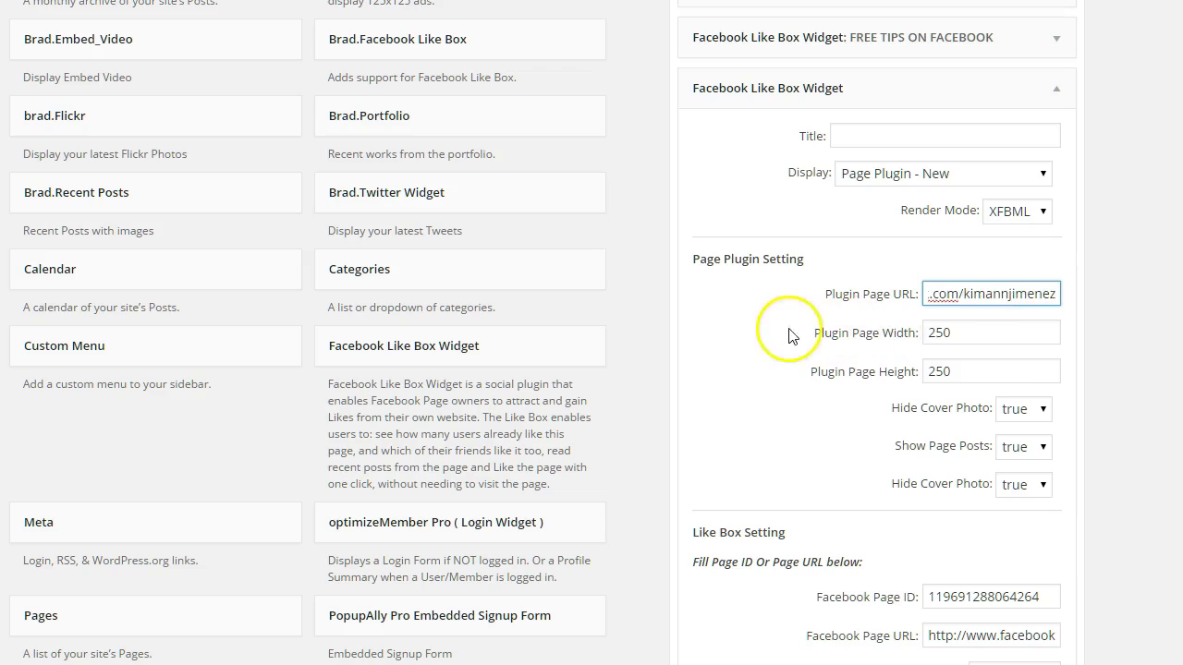
left_click(783, 331)
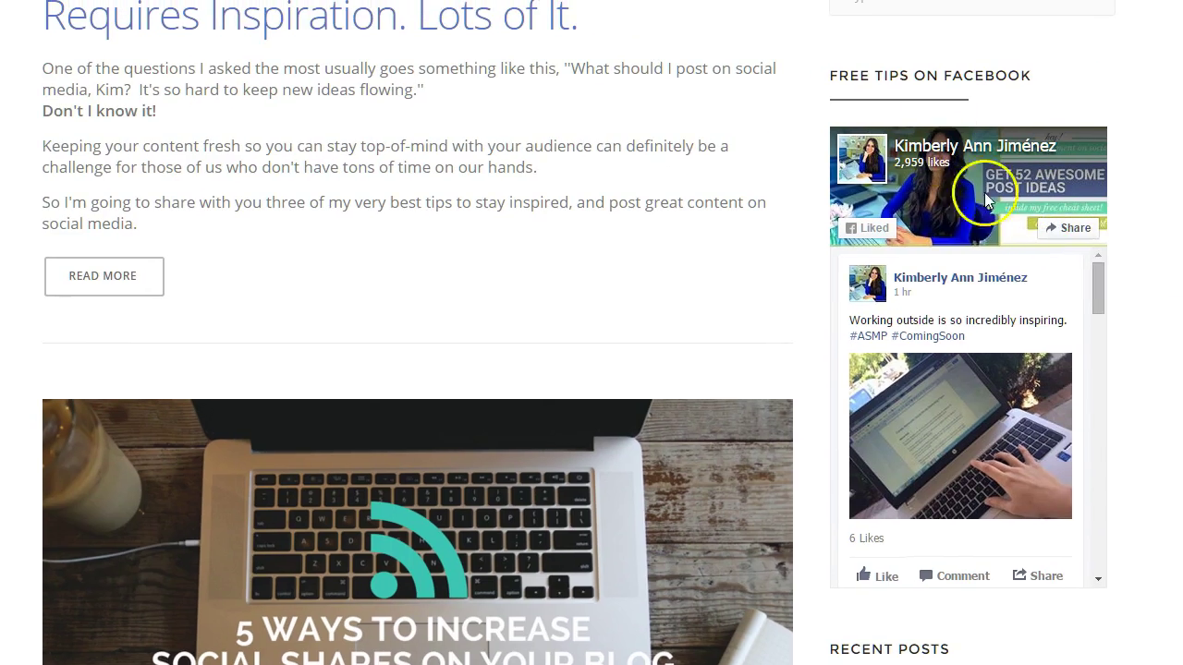
scroll(1063, 370, "down", 5)
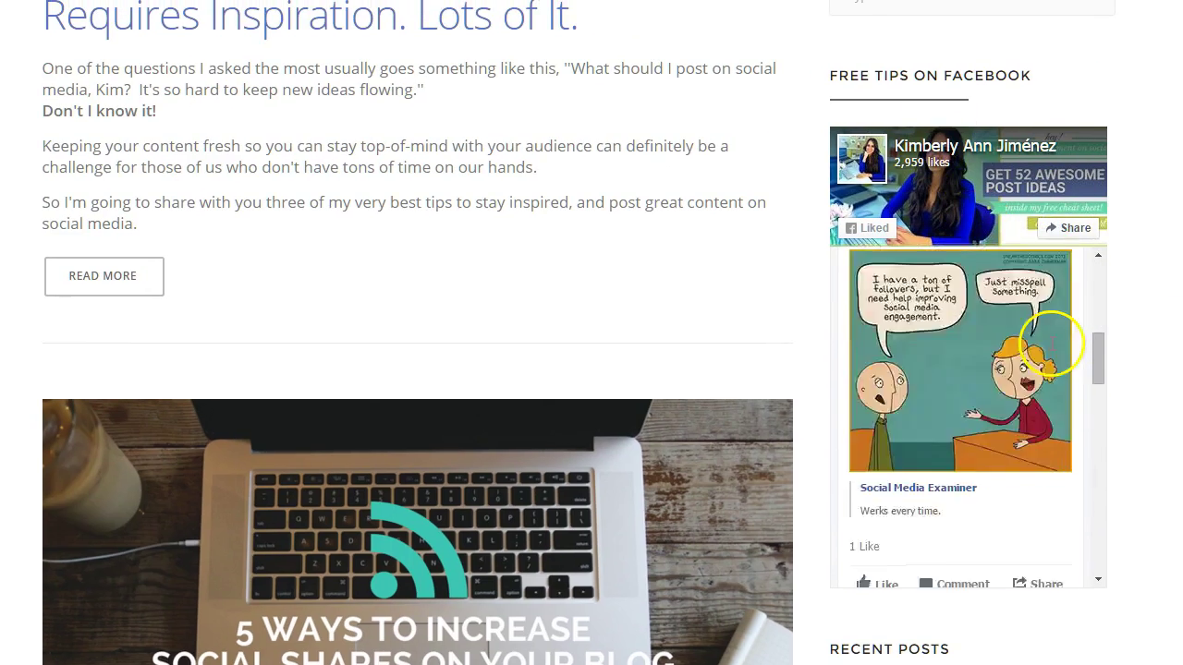
scroll(1052, 344, "up", 3)
scroll(1053, 344, "up", 5)
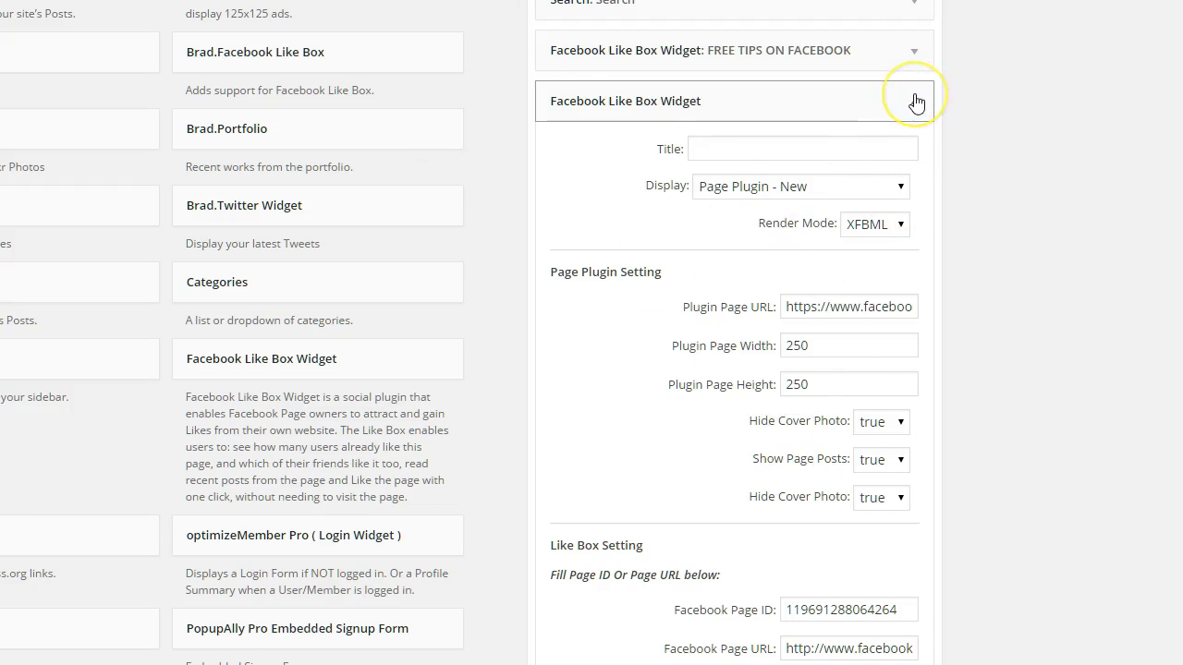
scroll(916, 216, "down", 15)
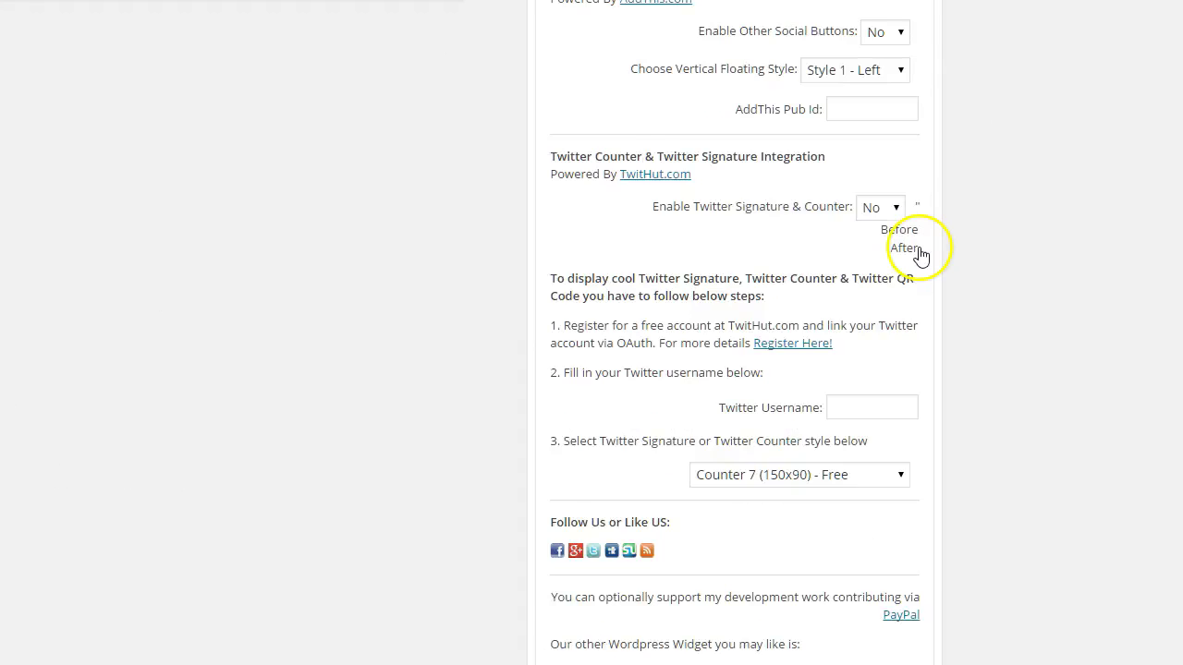
- Save the widget, then drag the empty duplicate Facebook Like Box Widget out of the Blog Sidebar
left_click(890, 575)
scroll(958, 475, "up", 15)
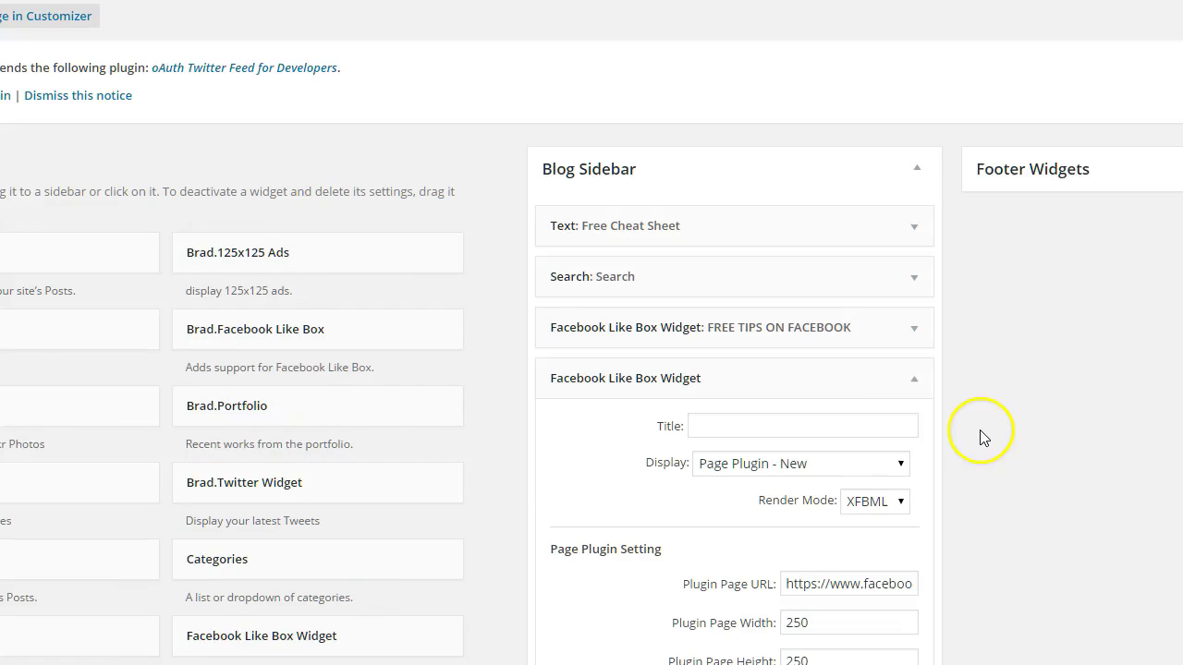
left_click_drag(878, 385, 356, 407)
- Expand the FREE TIPS ON FACEBOOK widget and keep its display set to Page Plugin - New
left_click(750, 333)
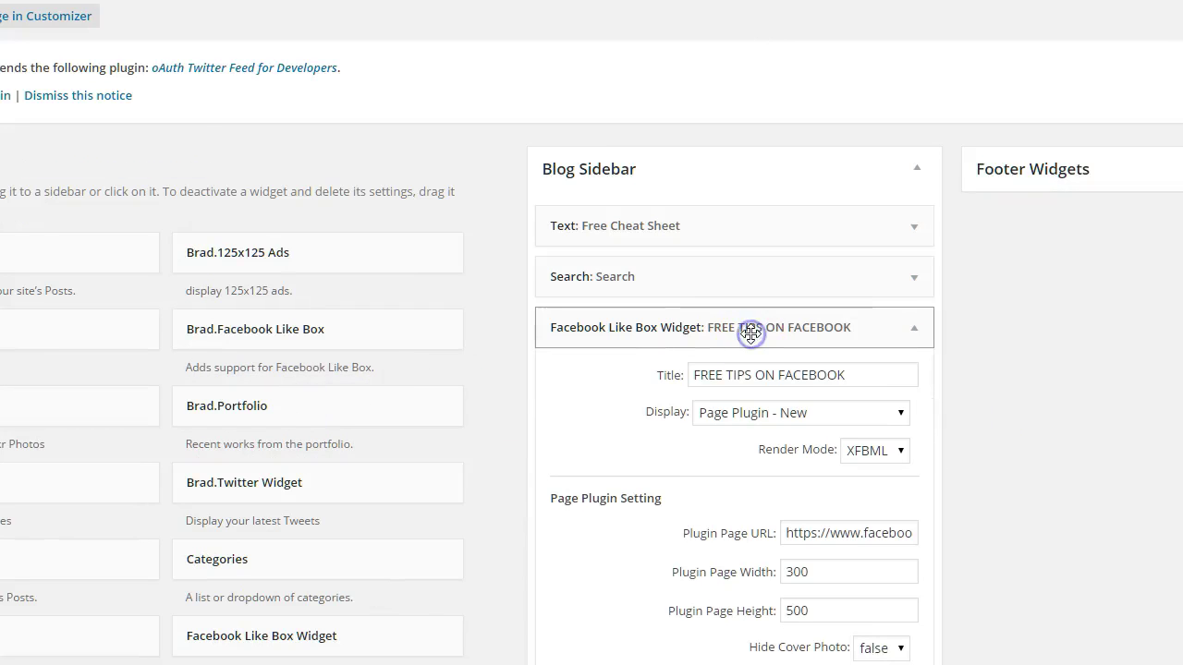
scroll(616, 383, "down", 2)
scroll(682, 296, "down", 1)
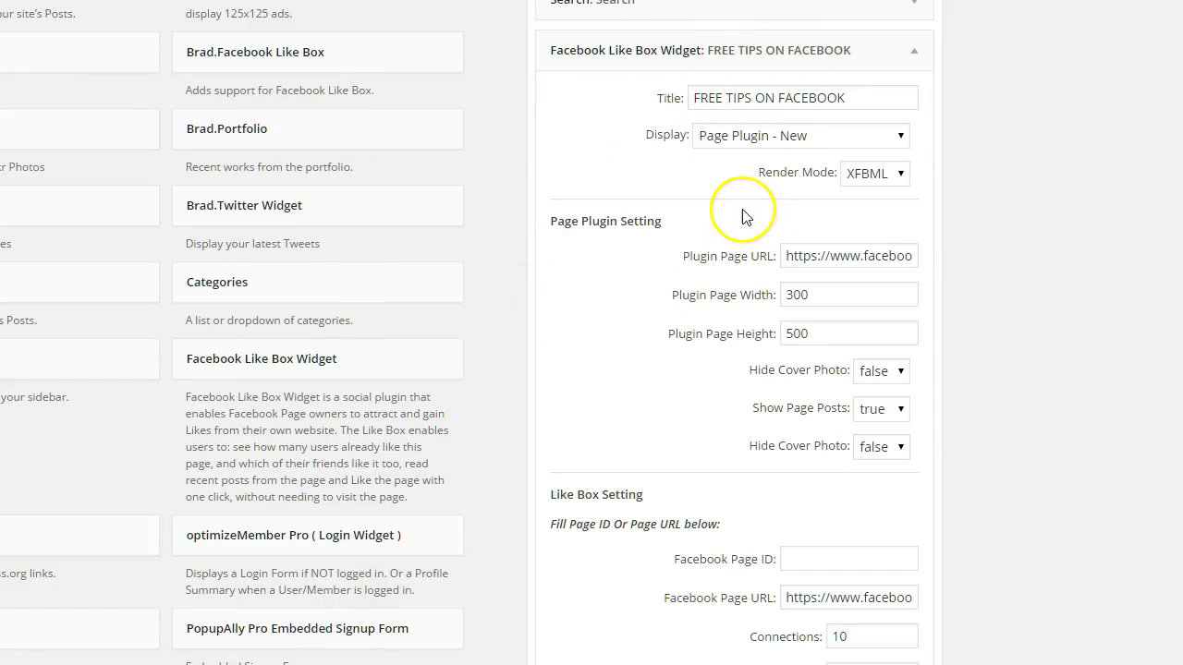
left_click(712, 144)
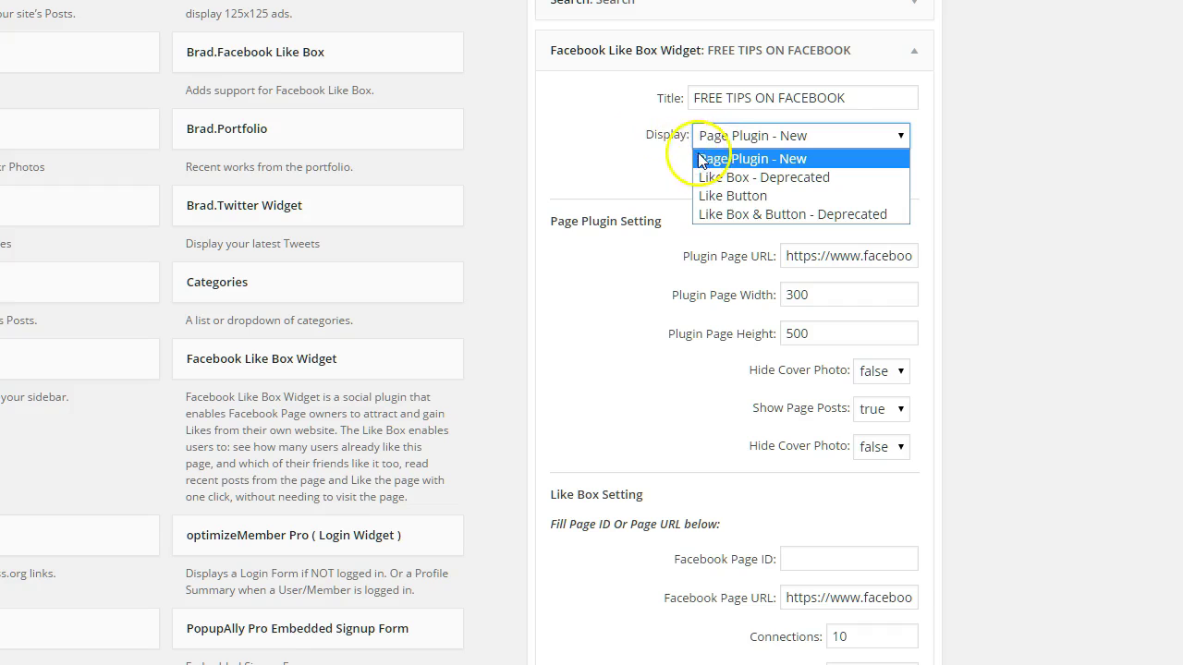
left_click(708, 164)
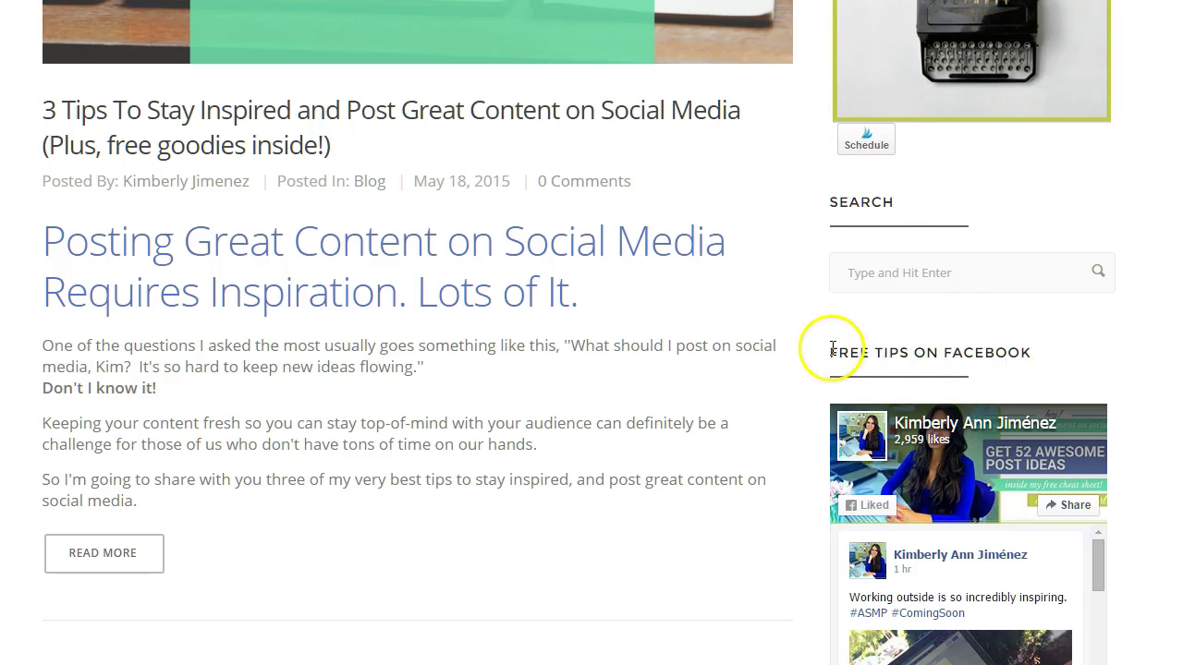
left_click_drag(832, 348, 1049, 351)
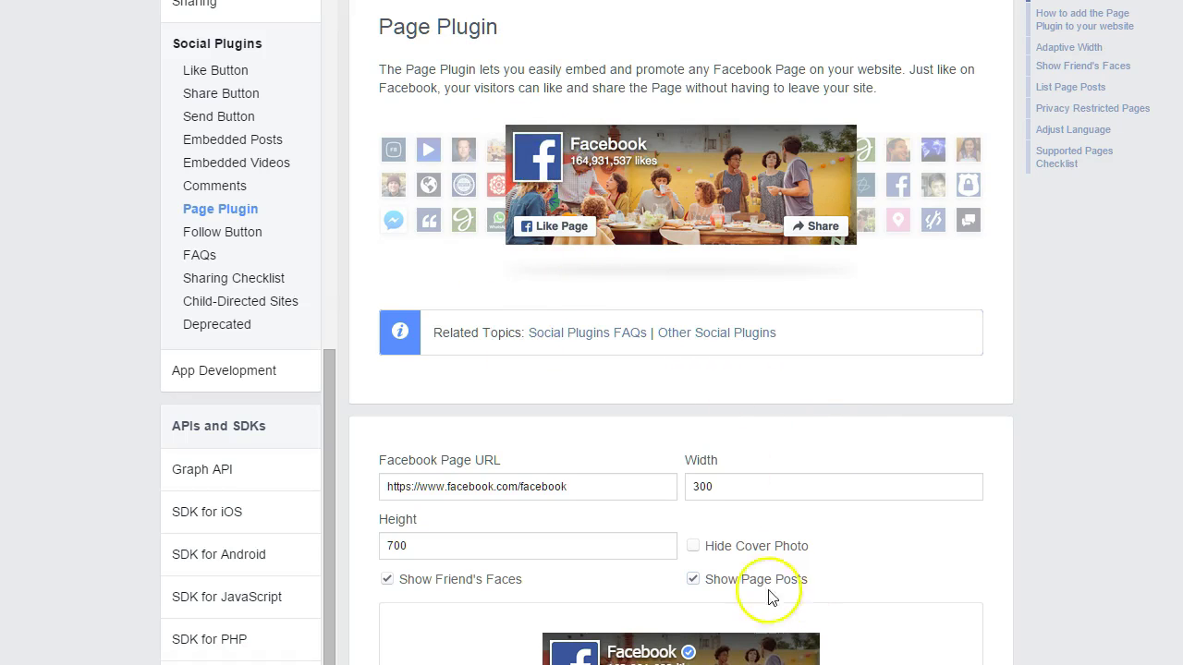
- Replace the page name in the Facebook Page URL field with the author's own page name
scroll(848, 500, "down", 2)
scroll(848, 500, "down", 2)
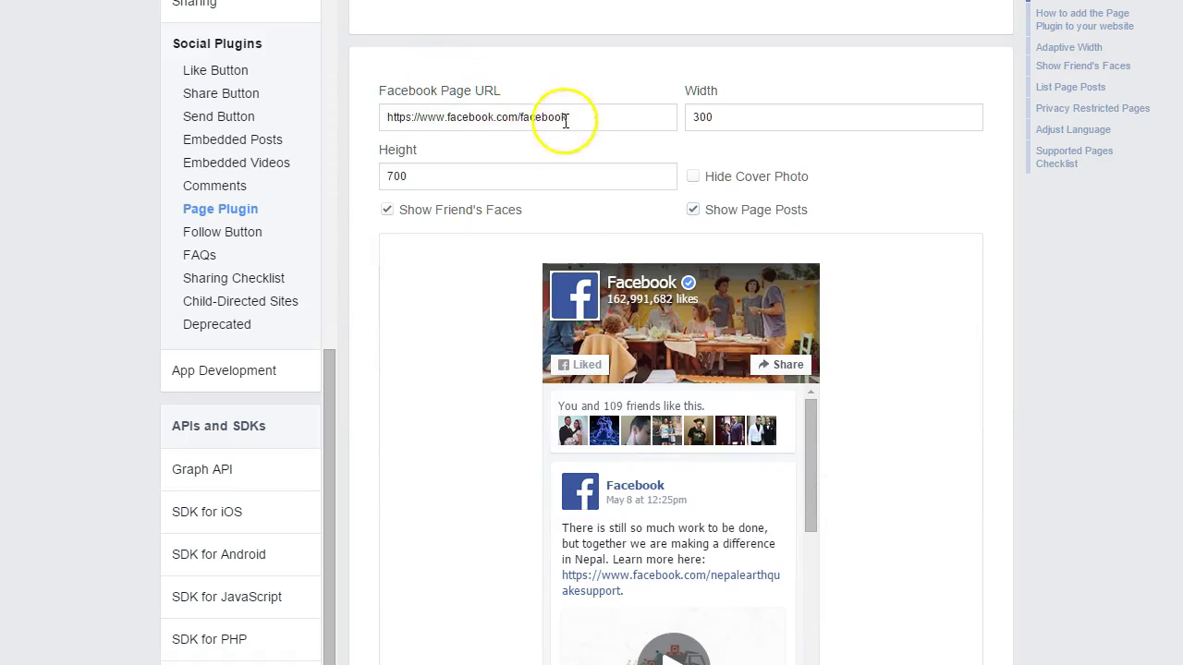
left_click_drag(519, 118, 634, 117)
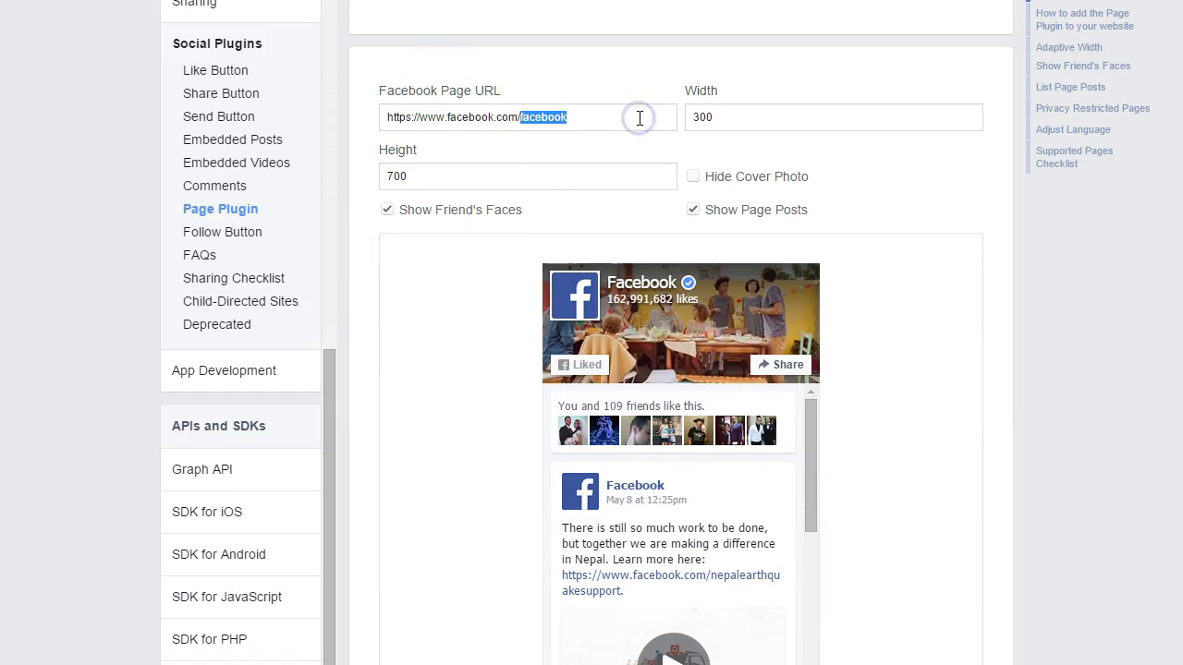
type("kimannjimenez")
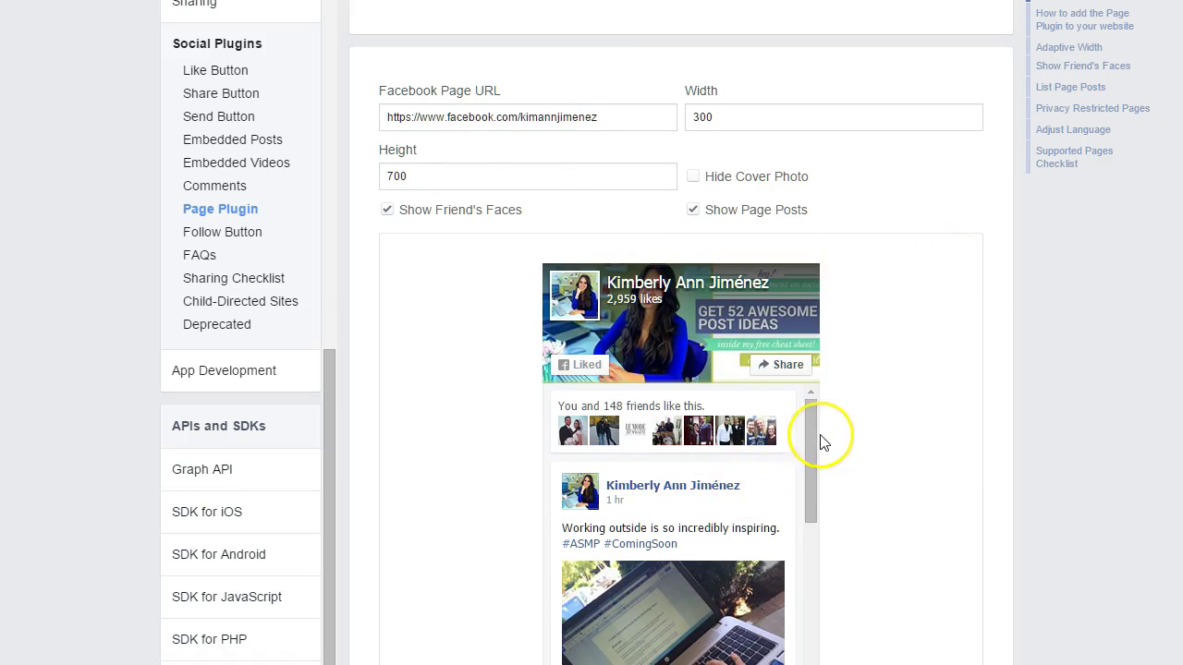
scroll(821, 442, "down", 3)
scroll(819, 441, "up", 3)
scroll(801, 190, "up", 1)
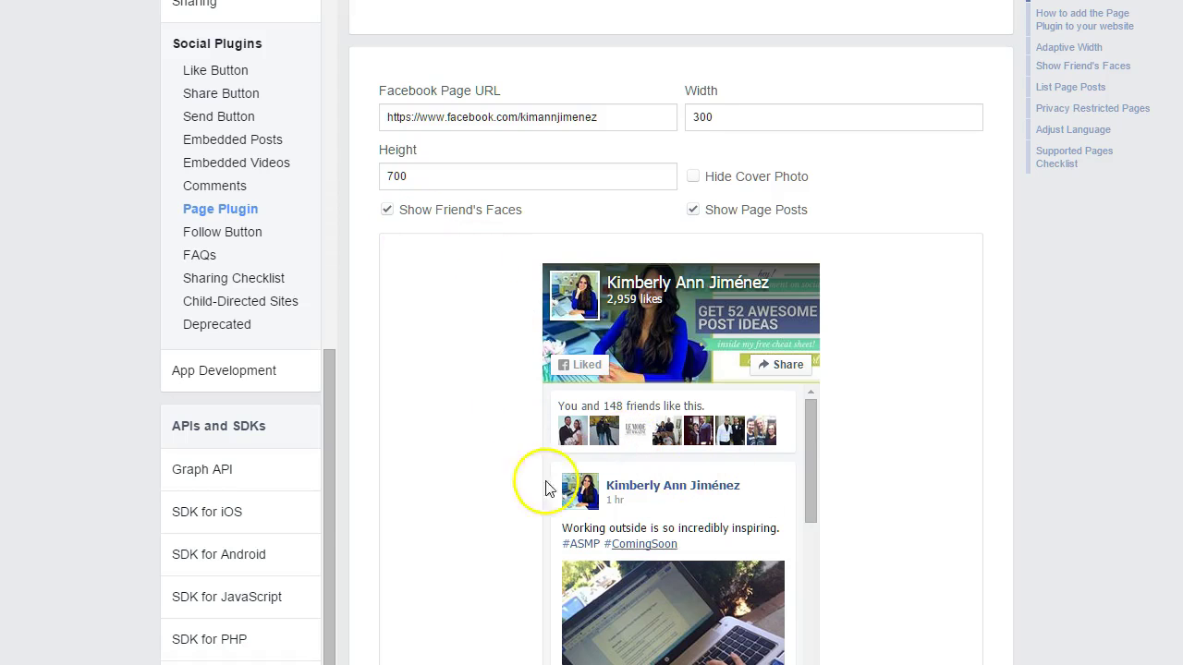
- Show friends' faces and the cover photo, turn off page posts, and generate the plugin code
left_click(387, 210)
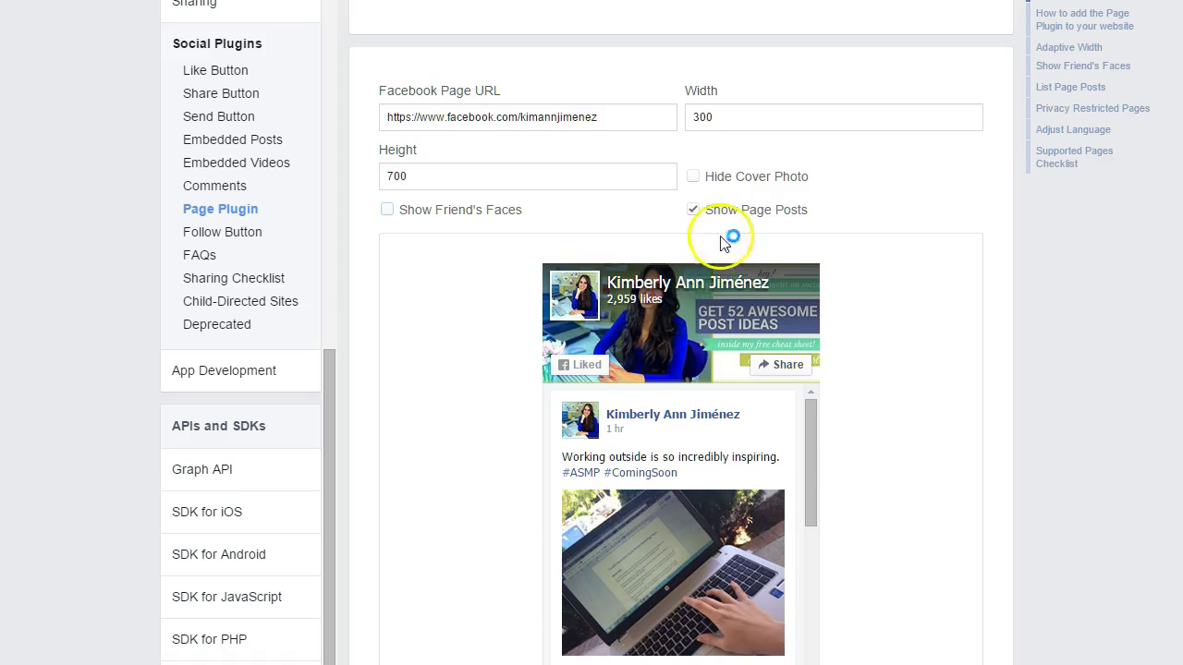
left_click(694, 178)
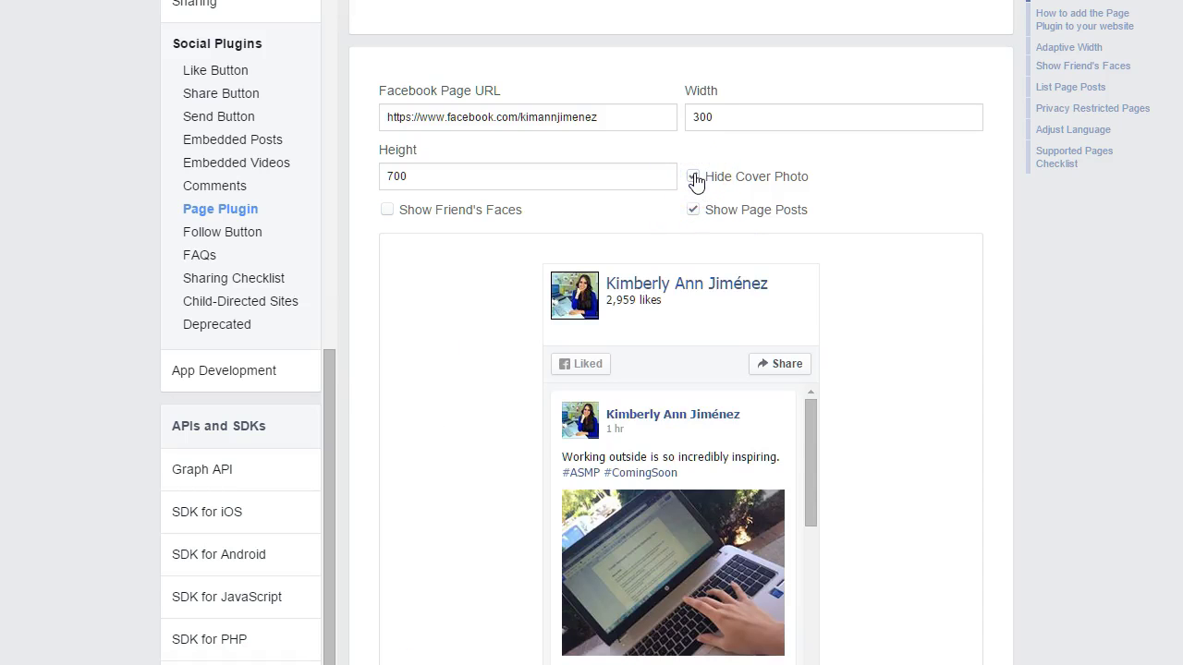
left_click(693, 177)
left_click(694, 211)
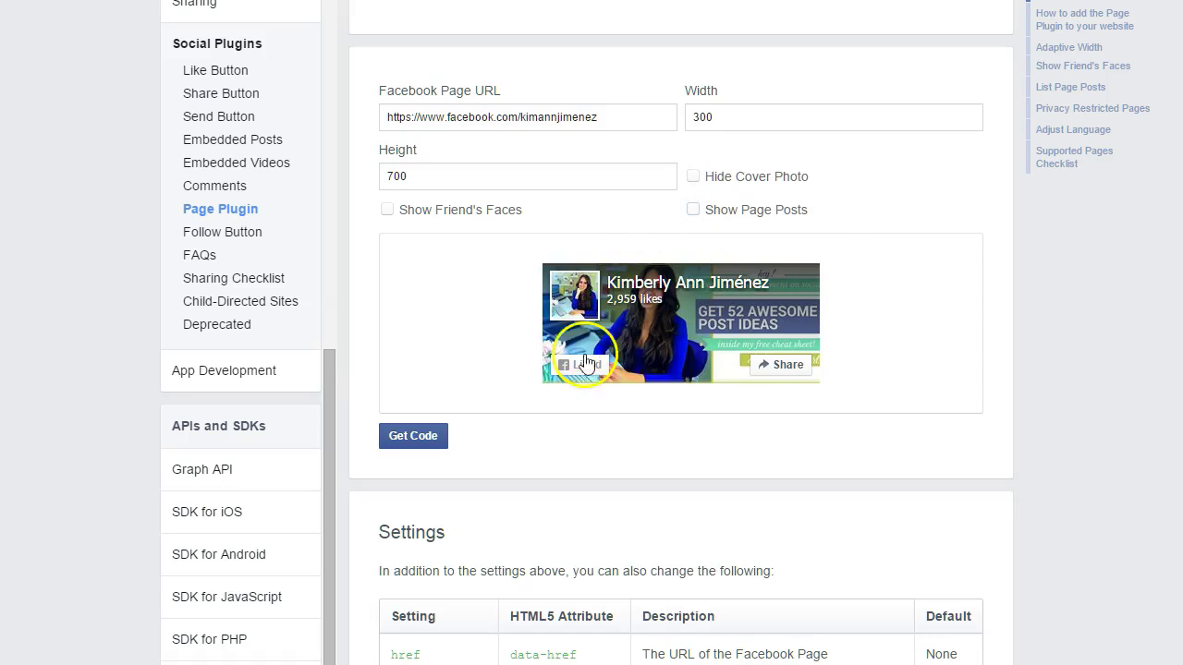
left_click(388, 209)
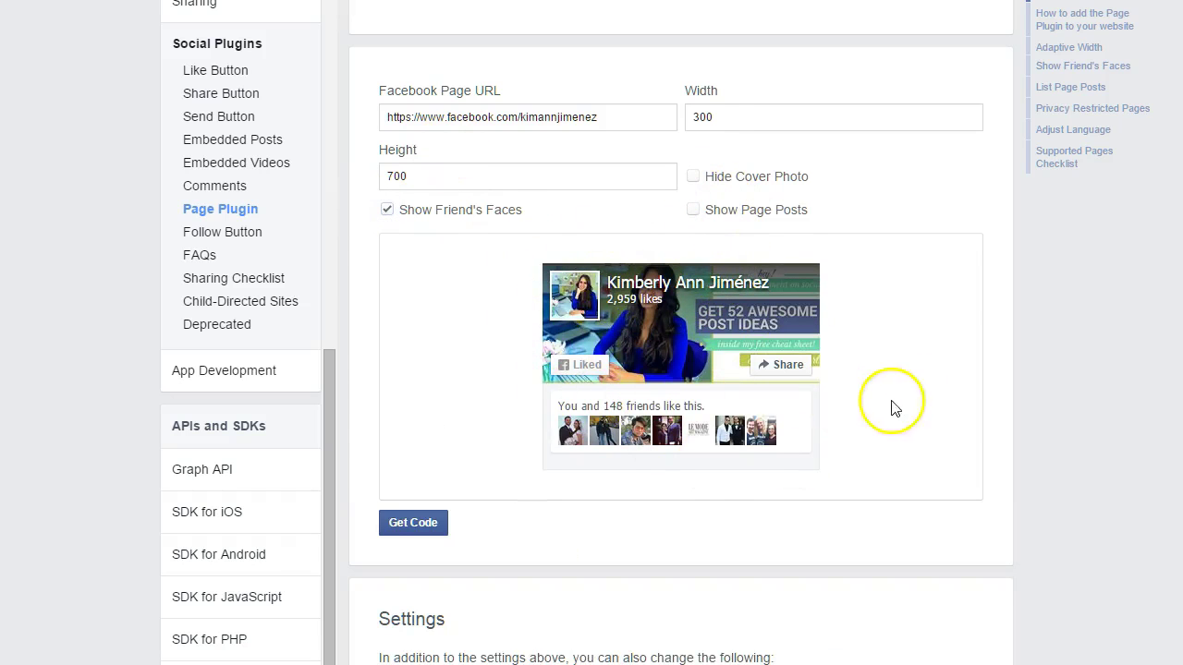
left_click(413, 523)
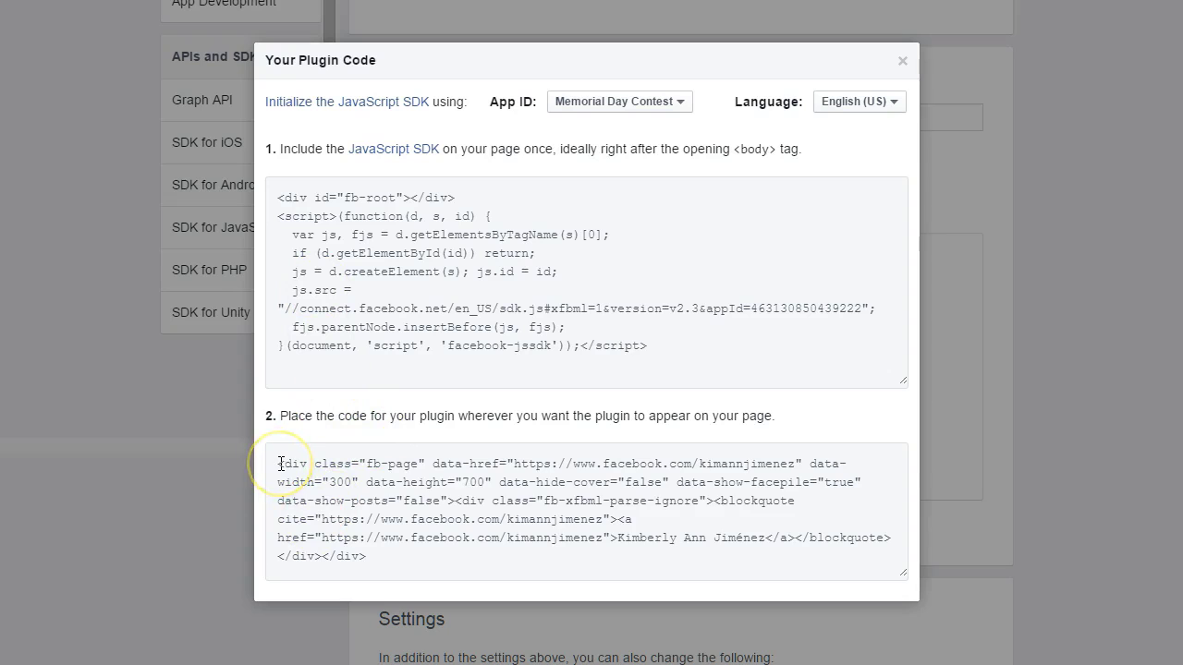
- Select and copy the fb-page placement code from box 2 of Your Plugin Code
left_click_drag(281, 464, 381, 558)
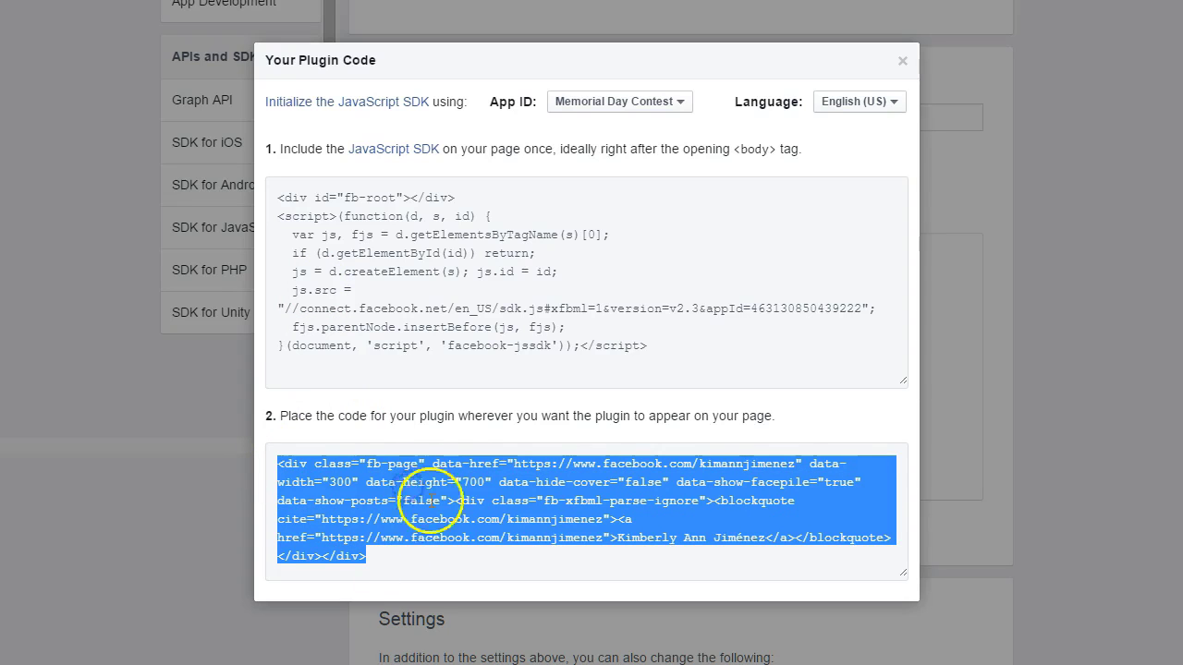
left_click(446, 431)
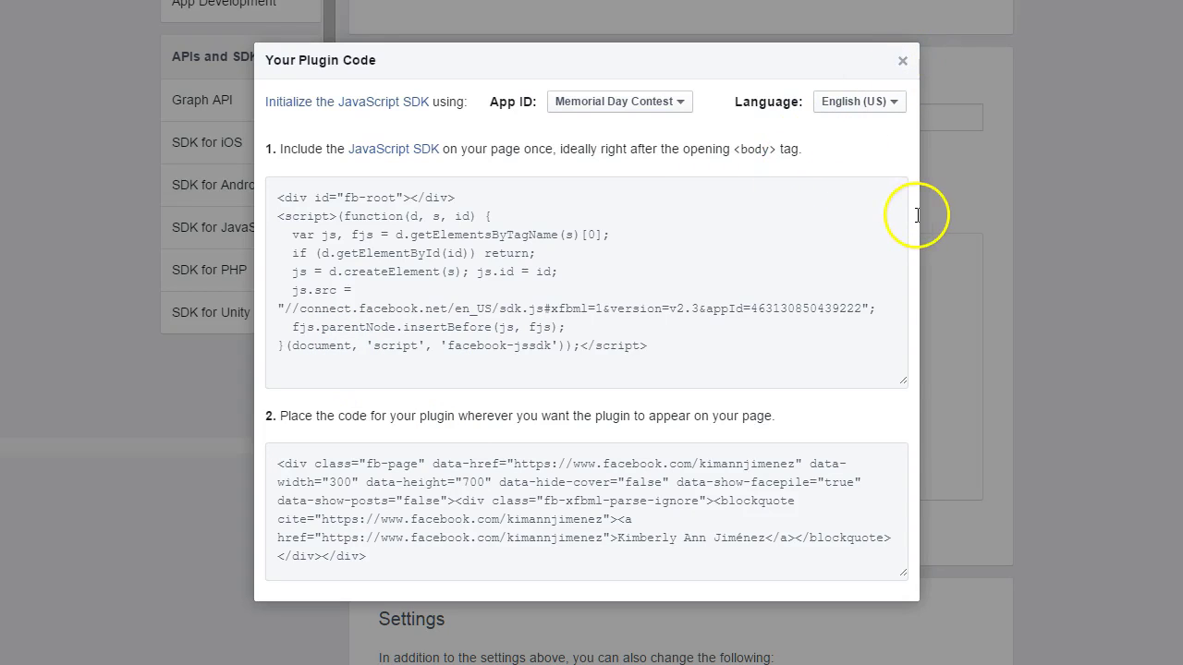
key("Escape")
scroll(911, 229, "up", 4)
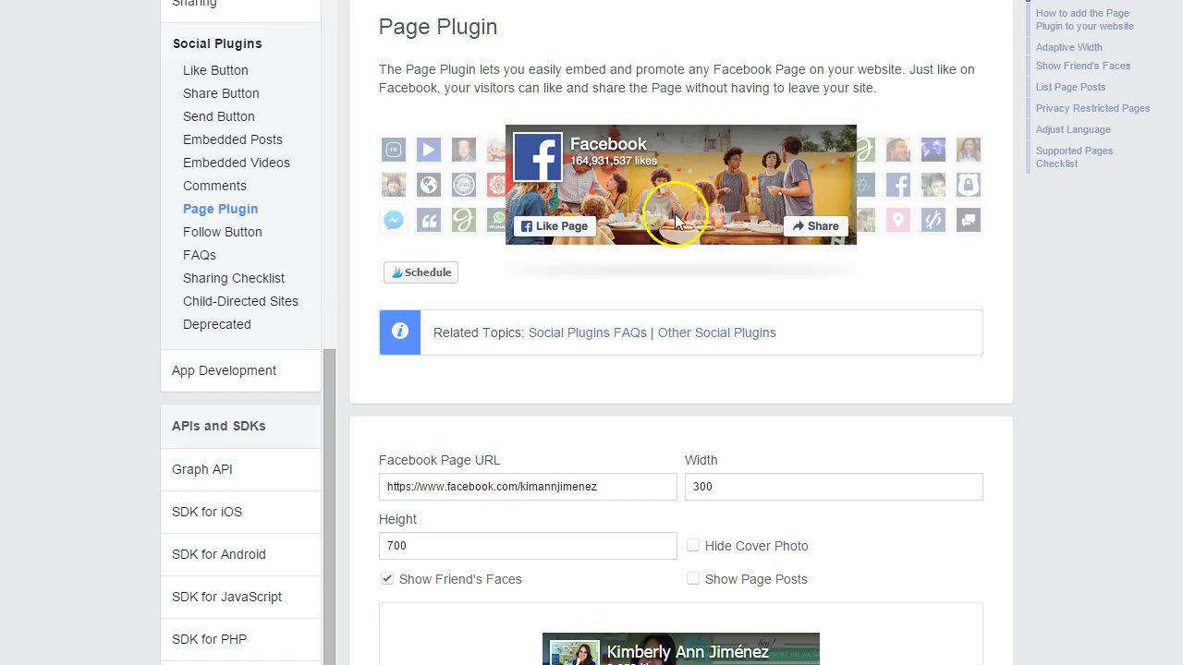